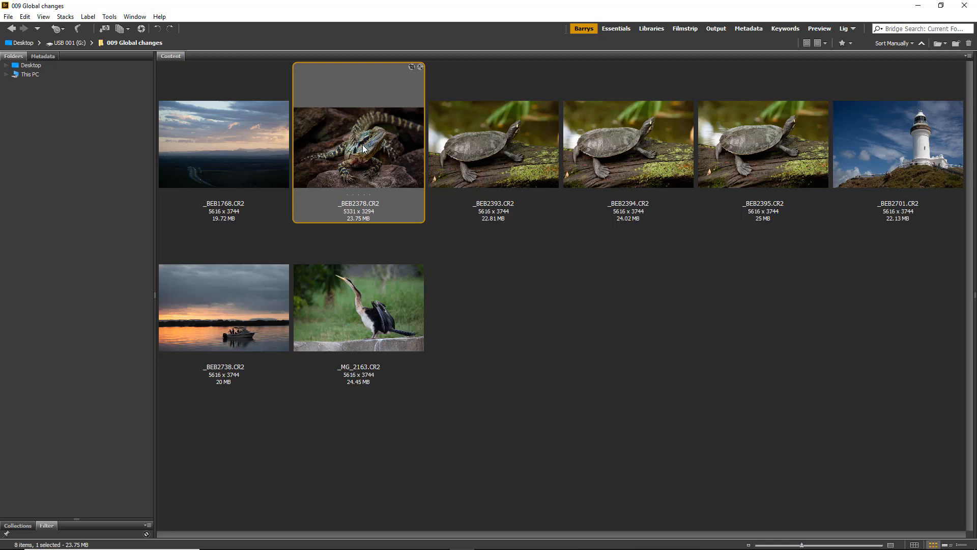
Open _BEB2378.CR2 in Camera Raw and paint an Adjustment Brush stroke at the base of the lizard's tail with brush size 5
{"action": "double_click", "coordinate": [363, 149]}
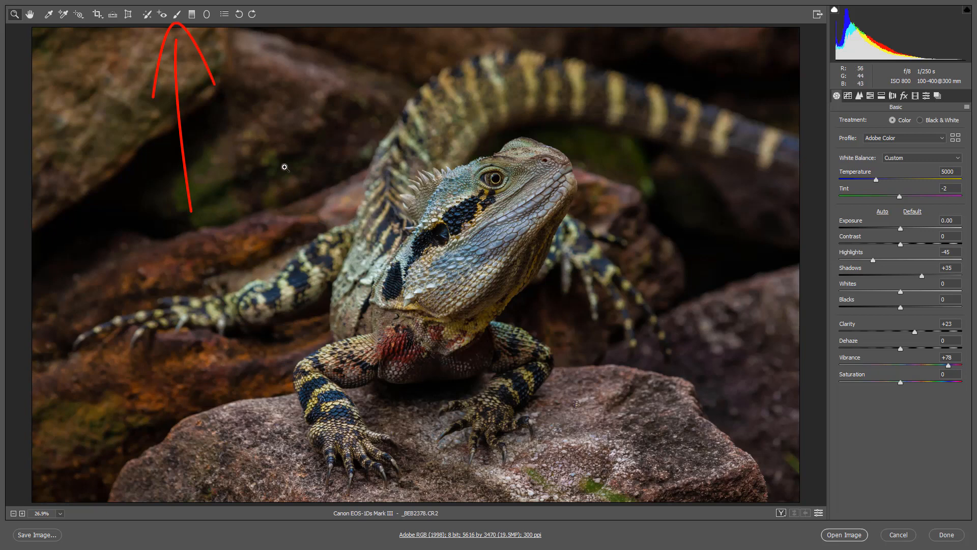
{"action": "left_click", "coordinate": [177, 15]}
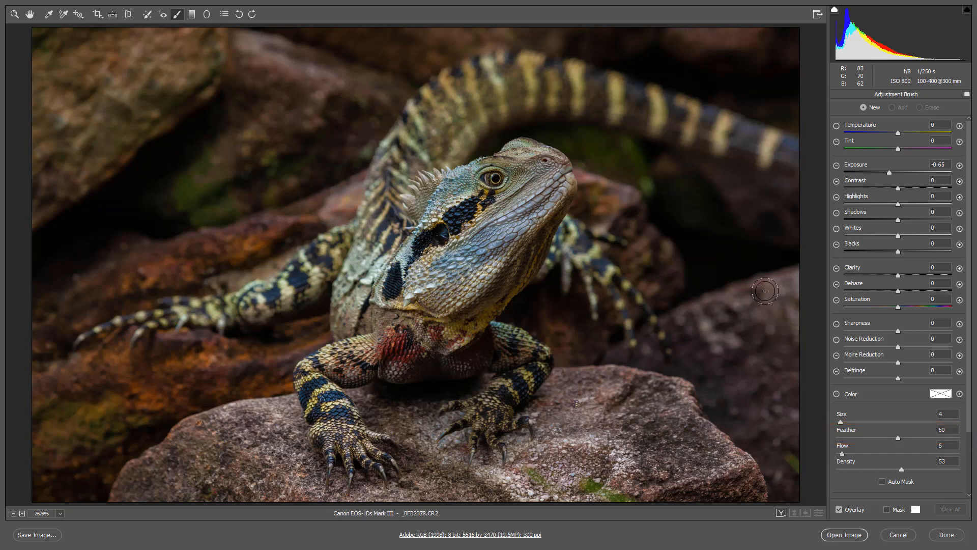
{"action": "key", "text": "bracketright"}
{"action": "left_click_drag", "start_coordinate": [435, 126], "coordinate": [460, 107]}
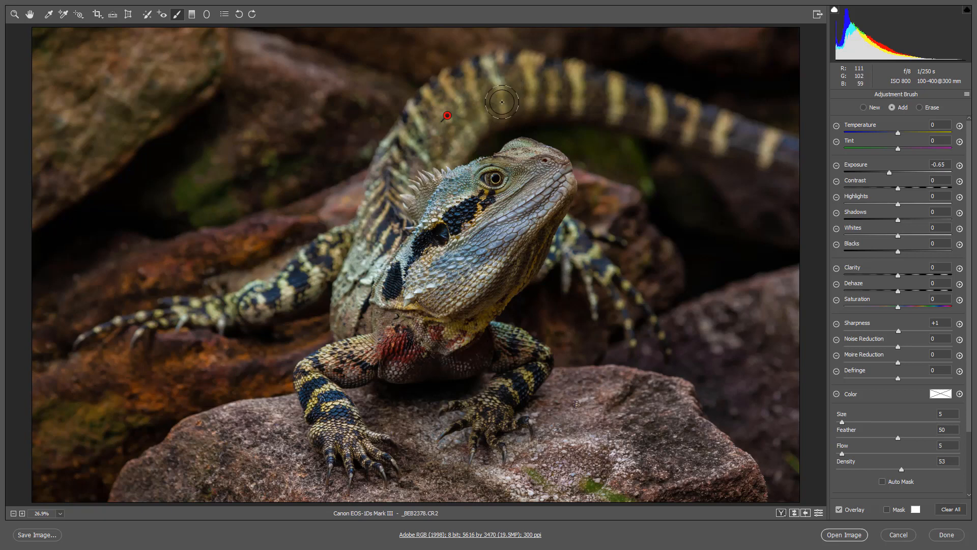
Reset the brush mark's local correction settings and set its saturation to -99
{"action": "right_click", "coordinate": [447, 117]}
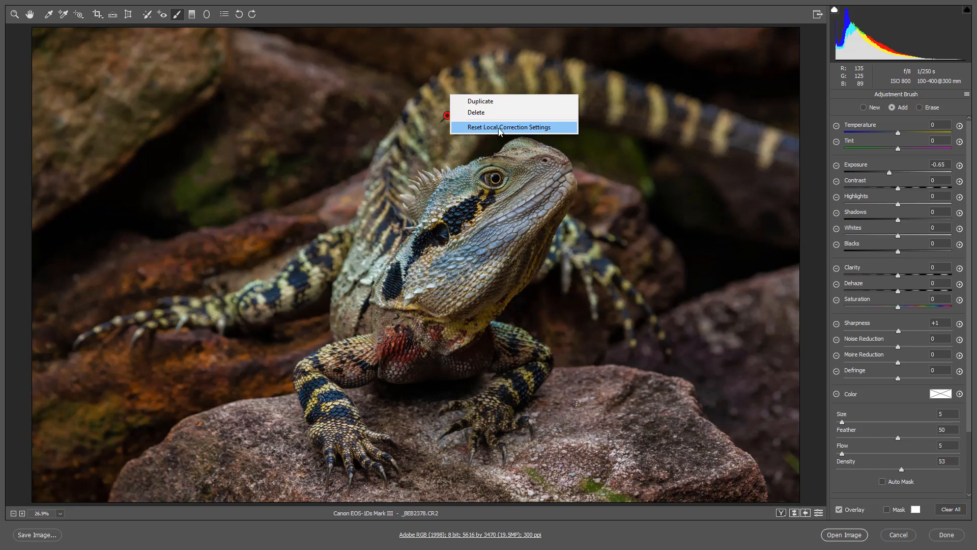
{"action": "left_click", "coordinate": [470, 127]}
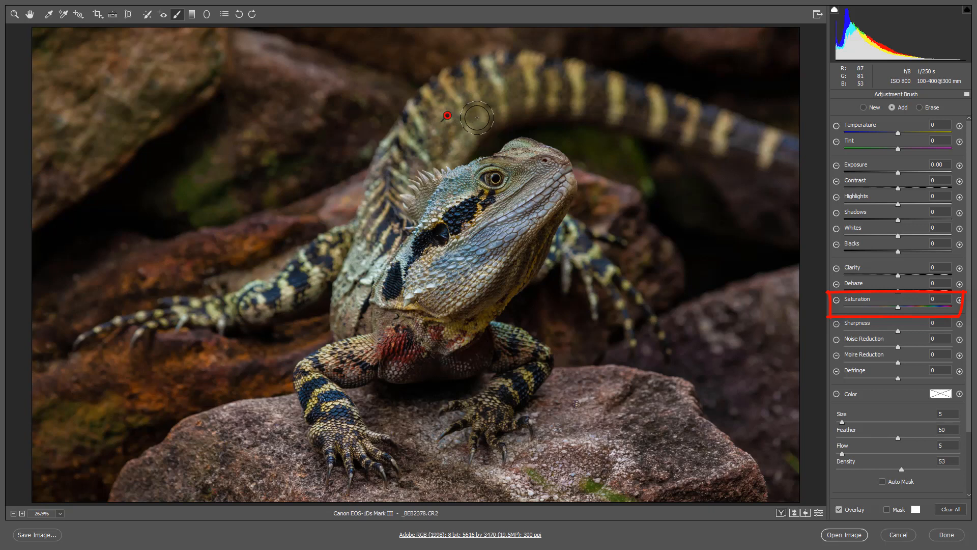
{"action": "left_click_drag", "start_coordinate": [899, 307], "coordinate": [845, 307]}
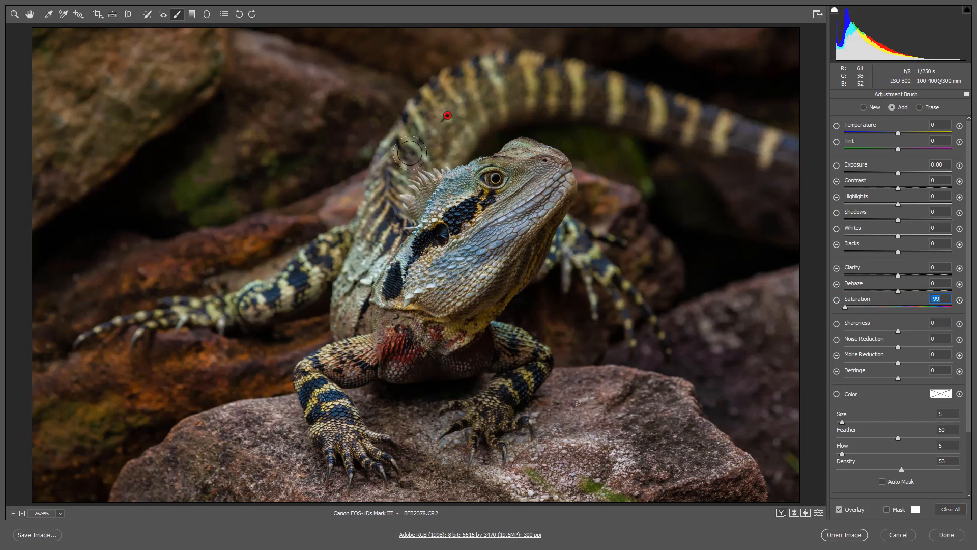
Paint the desaturation over the tail base and the background rocks around the lizard, enlarging the brush to size 8
{"action": "mouse_move", "coordinate": [417, 127]}
{"action": "left_mouse_down"}
{"action": "mouse_move", "coordinate": [515, 70]}
{"action": "mouse_move", "coordinate": [417, 127]}
{"action": "mouse_move", "coordinate": [536, 86]}
{"action": "mouse_move", "coordinate": [422, 164]}
{"action": "mouse_move", "coordinate": [609, 107]}
{"action": "mouse_move", "coordinate": [431, 83]}
{"action": "mouse_move", "coordinate": [423, 100]}
{"action": "mouse_move", "coordinate": [578, 81]}
{"action": "mouse_move", "coordinate": [511, 59]}
{"action": "mouse_move", "coordinate": [538, 90]}
{"action": "mouse_move", "coordinate": [570, 98]}
{"action": "mouse_move", "coordinate": [496, 110]}
{"action": "mouse_move", "coordinate": [451, 140]}
{"action": "mouse_move", "coordinate": [402, 138]}
{"action": "mouse_move", "coordinate": [404, 147]}
{"action": "mouse_move", "coordinate": [447, 147]}
{"action": "left_mouse_up"}
{"action": "key", "text": "bracketleft"}
{"action": "mouse_move", "coordinate": [583, 179]}
{"action": "left_mouse_down"}
{"action": "mouse_move", "coordinate": [586, 228]}
{"action": "mouse_move", "coordinate": [576, 177]}
{"action": "mouse_move", "coordinate": [583, 218]}
{"action": "mouse_move", "coordinate": [605, 181]}
{"action": "mouse_move", "coordinate": [612, 208]}
{"action": "mouse_move", "coordinate": [582, 179]}
{"action": "mouse_move", "coordinate": [603, 223]}
{"action": "mouse_move", "coordinate": [623, 248]}
{"action": "mouse_move", "coordinate": [633, 243]}
{"action": "mouse_move", "coordinate": [582, 272]}
{"action": "mouse_move", "coordinate": [570, 212]}
{"action": "left_mouse_up"}
{"action": "mouse_move", "coordinate": [613, 290]}
{"action": "left_mouse_down"}
{"action": "mouse_move", "coordinate": [578, 219]}
{"action": "mouse_move", "coordinate": [654, 236]}
{"action": "left_mouse_up"}
{"action": "key", "text": "]"}
{"action": "key", "text": "]"}
{"action": "key", "text": "]"}
{"action": "key", "text": "]"}
{"action": "mouse_move", "coordinate": [338, 195]}
{"action": "left_mouse_down"}
{"action": "mouse_move", "coordinate": [337, 228]}
{"action": "mouse_move", "coordinate": [136, 292]}
{"action": "mouse_move", "coordinate": [248, 243]}
{"action": "mouse_move", "coordinate": [152, 265]}
{"action": "mouse_move", "coordinate": [225, 344]}
{"action": "mouse_move", "coordinate": [149, 405]}
{"action": "mouse_move", "coordinate": [307, 333]}
{"action": "mouse_move", "coordinate": [213, 391]}
{"action": "mouse_move", "coordinate": [289, 388]}
{"action": "mouse_move", "coordinate": [174, 410]}
{"action": "left_mouse_up"}
{"action": "mouse_move", "coordinate": [87, 424]}
{"action": "left_mouse_down"}
{"action": "mouse_move", "coordinate": [56, 438]}
{"action": "mouse_move", "coordinate": [124, 489]}
{"action": "mouse_move", "coordinate": [89, 422]}
{"action": "mouse_move", "coordinate": [245, 243]}
{"action": "mouse_move", "coordinate": [150, 271]}
{"action": "left_mouse_up"}
{"action": "mouse_move", "coordinate": [168, 125]}
{"action": "left_mouse_down"}
{"action": "mouse_move", "coordinate": [56, 163]}
{"action": "mouse_move", "coordinate": [198, 41]}
{"action": "mouse_move", "coordinate": [103, 52]}
{"action": "mouse_move", "coordinate": [125, 34]}
{"action": "mouse_move", "coordinate": [18, 87]}
{"action": "mouse_move", "coordinate": [48, 214]}
{"action": "mouse_move", "coordinate": [153, 77]}
{"action": "left_mouse_up"}
{"action": "mouse_move", "coordinate": [355, 254]}
{"action": "left_mouse_down"}
{"action": "mouse_move", "coordinate": [351, 232]}
{"action": "mouse_move", "coordinate": [334, 227]}
{"action": "mouse_move", "coordinate": [340, 268]}
{"action": "mouse_move", "coordinate": [356, 254]}
{"action": "mouse_move", "coordinate": [373, 190]}
{"action": "mouse_move", "coordinate": [345, 248]}
{"action": "mouse_move", "coordinate": [387, 188]}
{"action": "left_mouse_up"}
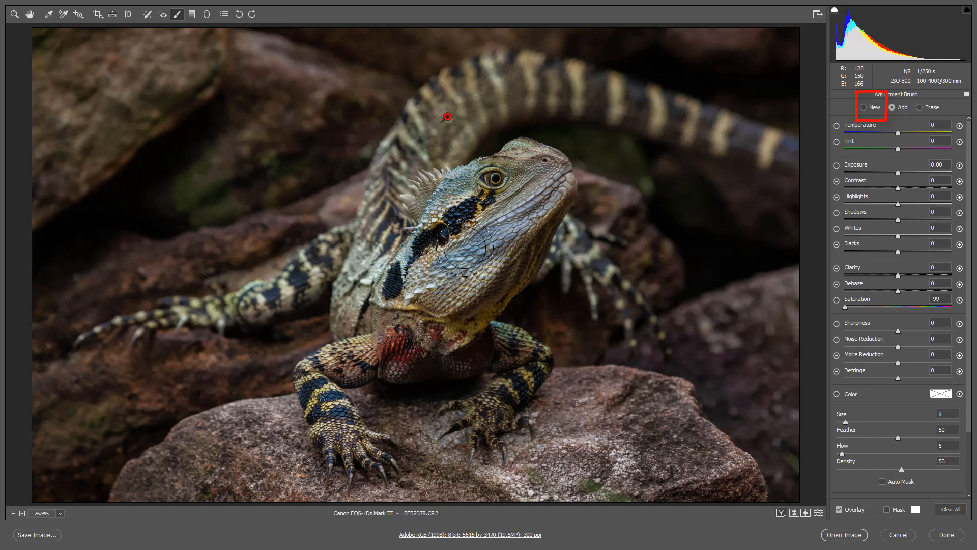
Start a new Adjustment Brush mark on the lizard's cheek with brush size 6
{"action": "left_click", "coordinate": [863, 107]}
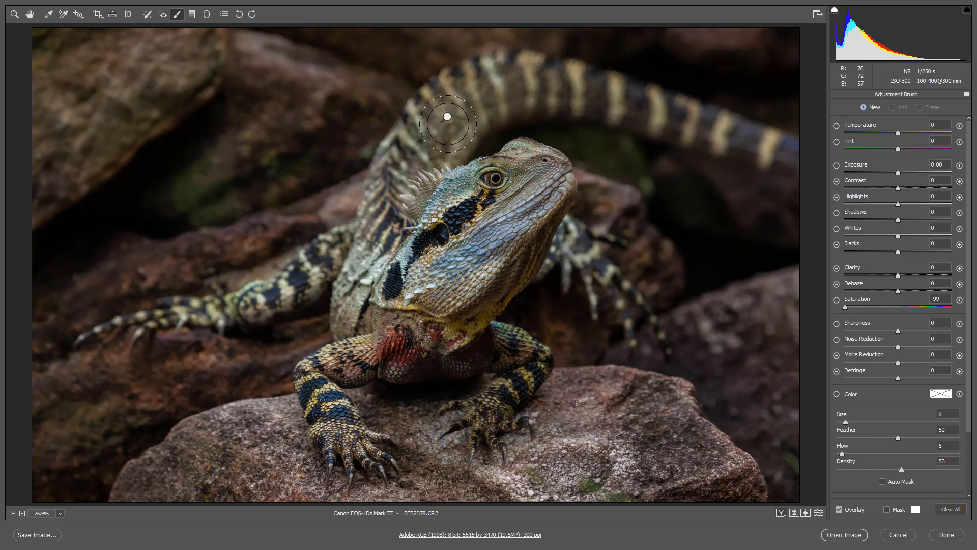
{"action": "mouse_move", "coordinate": [446, 117]}
{"action": "key", "text": "bracketleft"}
{"action": "key", "text": "bracketleft"}
{"action": "key", "text": "bracketleft"}
{"action": "key", "text": "bracketleft"}
{"action": "key", "text": "bracketright"}
{"action": "key", "text": "bracketright"}
{"action": "mouse_move", "coordinate": [454, 247]}
{"action": "left_mouse_down"}
{"action": "mouse_move", "coordinate": [517, 195]}
{"action": "mouse_move", "coordinate": [472, 259]}
{"action": "left_mouse_up"}
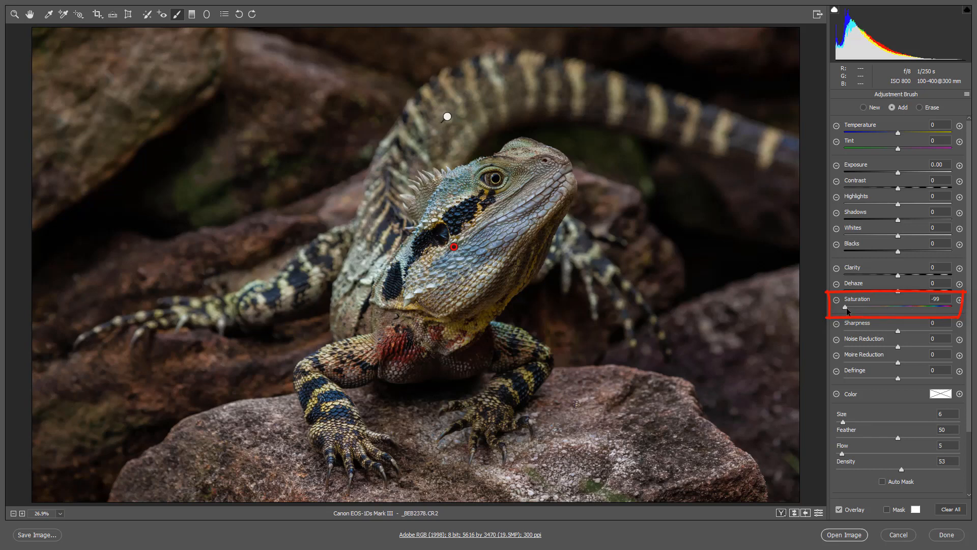
Set the new mark's saturation to +72 and paint it over the lizard's throat, front leg and head
{"action": "left_click_drag", "start_coordinate": [847, 308], "coordinate": [867, 312]}
{"action": "left_click_drag", "start_coordinate": [938, 312], "coordinate": [937, 312]}
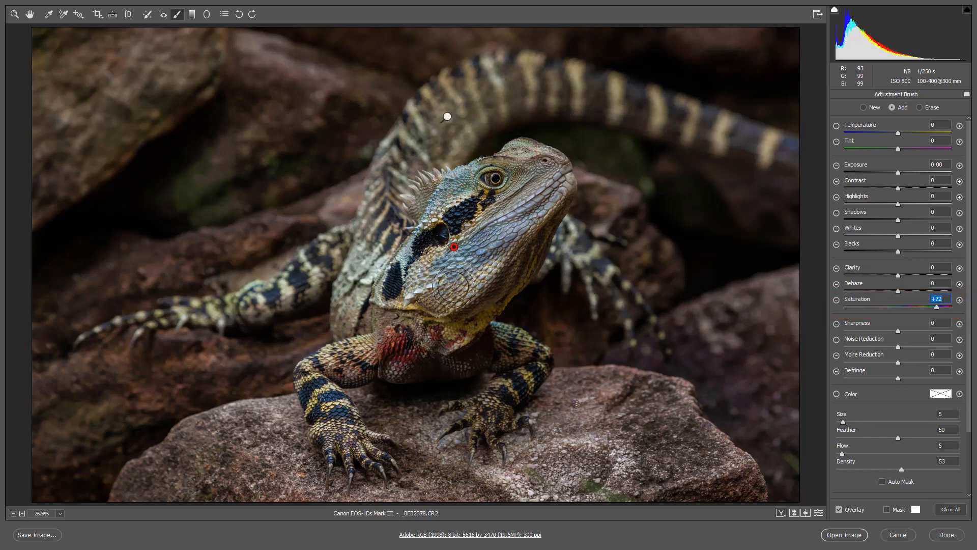
{"action": "mouse_move", "coordinate": [447, 292]}
{"action": "left_mouse_down"}
{"action": "mouse_move", "coordinate": [547, 170]}
{"action": "mouse_move", "coordinate": [534, 188]}
{"action": "mouse_move", "coordinate": [453, 194]}
{"action": "mouse_move", "coordinate": [398, 260]}
{"action": "mouse_move", "coordinate": [388, 298]}
{"action": "mouse_move", "coordinate": [443, 336]}
{"action": "mouse_move", "coordinate": [382, 352]}
{"action": "mouse_move", "coordinate": [323, 407]}
{"action": "mouse_move", "coordinate": [376, 381]}
{"action": "left_mouse_up"}
{"action": "left_click_drag", "start_coordinate": [386, 344], "coordinate": [334, 407]}
{"action": "mouse_move", "coordinate": [434, 334]}
{"action": "left_mouse_down"}
{"action": "mouse_move", "coordinate": [431, 312]}
{"action": "mouse_move", "coordinate": [483, 280]}
{"action": "mouse_move", "coordinate": [450, 318]}
{"action": "mouse_move", "coordinate": [472, 299]}
{"action": "mouse_move", "coordinate": [554, 183]}
{"action": "mouse_move", "coordinate": [531, 153]}
{"action": "mouse_move", "coordinate": [510, 163]}
{"action": "mouse_move", "coordinate": [484, 244]}
{"action": "mouse_move", "coordinate": [413, 217]}
{"action": "mouse_move", "coordinate": [406, 294]}
{"action": "mouse_move", "coordinate": [382, 296]}
{"action": "mouse_move", "coordinate": [381, 354]}
{"action": "mouse_move", "coordinate": [374, 336]}
{"action": "mouse_move", "coordinate": [468, 278]}
{"action": "mouse_move", "coordinate": [445, 296]}
{"action": "mouse_move", "coordinate": [539, 199]}
{"action": "left_mouse_up"}
Add a Radial Filter that fills the whole frame and set its feather to 53
{"action": "left_click", "coordinate": [207, 16]}
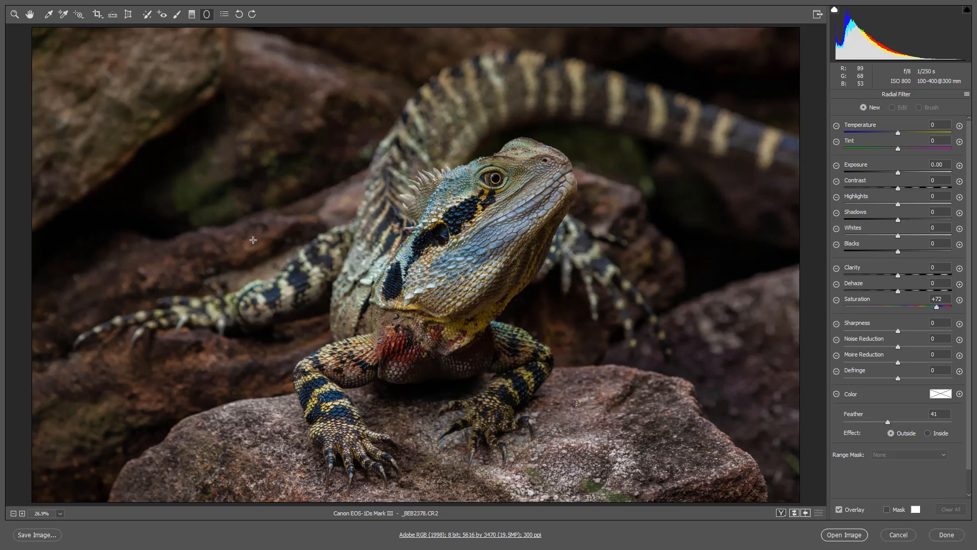
{"action": "double_click", "coordinate": [413, 257], "text": "ctrl"}
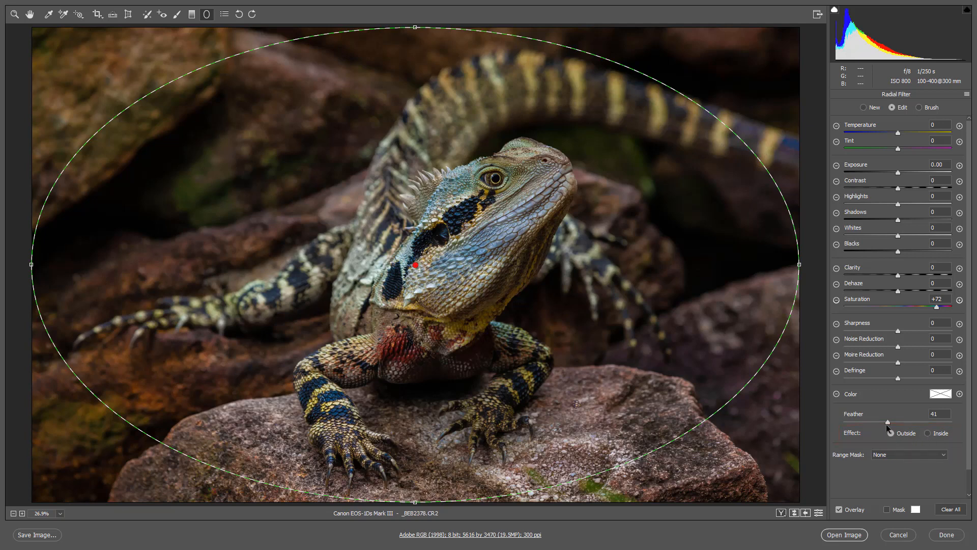
{"action": "left_click_drag", "start_coordinate": [888, 422], "coordinate": [900, 423]}
Hide the Radial Filter's overlay and slightly lower its exposure to darken the area outside the ellipse
{"action": "left_click", "coordinate": [840, 511]}
{"action": "left_click", "coordinate": [842, 510]}
{"action": "key", "text": "v"}
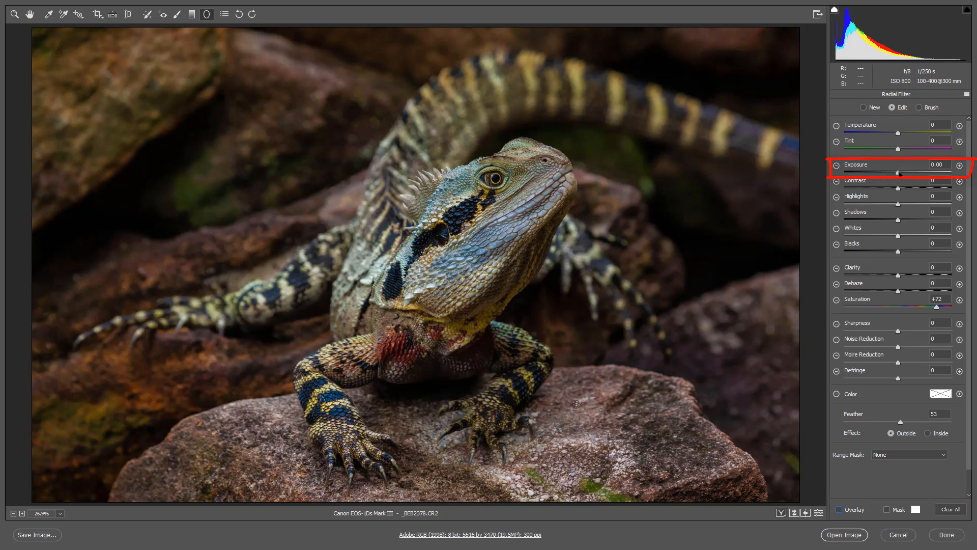
{"action": "left_click_drag", "start_coordinate": [899, 172], "coordinate": [892, 174]}
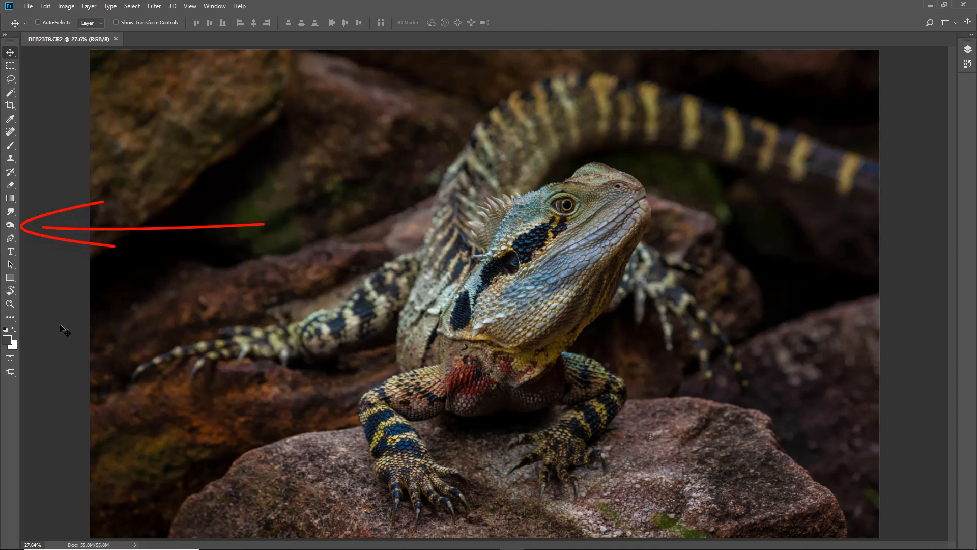
In Photoshop, darken the rocks around the lizard using the Burn tool on midtones at 10% exposure with brush size 500
{"action": "left_click", "coordinate": [10, 225]}
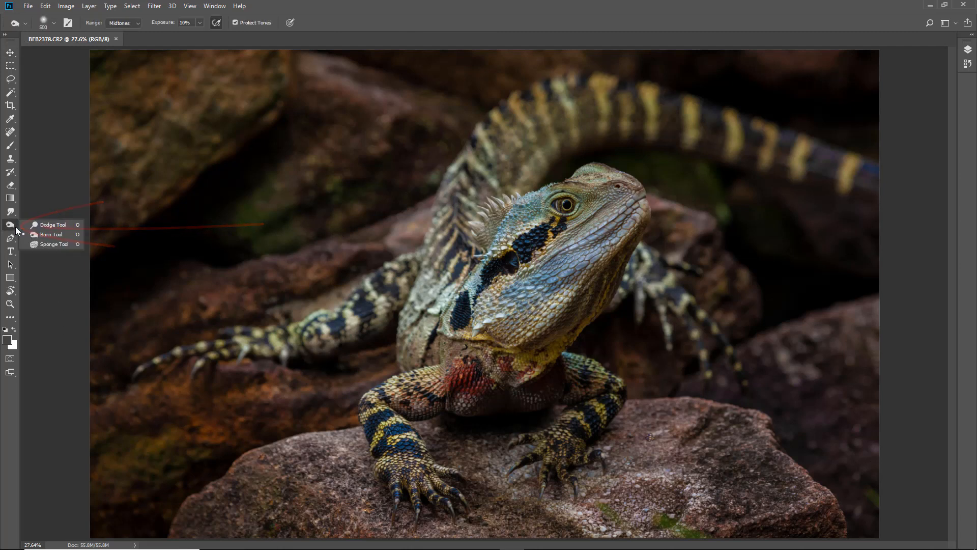
{"action": "left_click", "coordinate": [42, 236]}
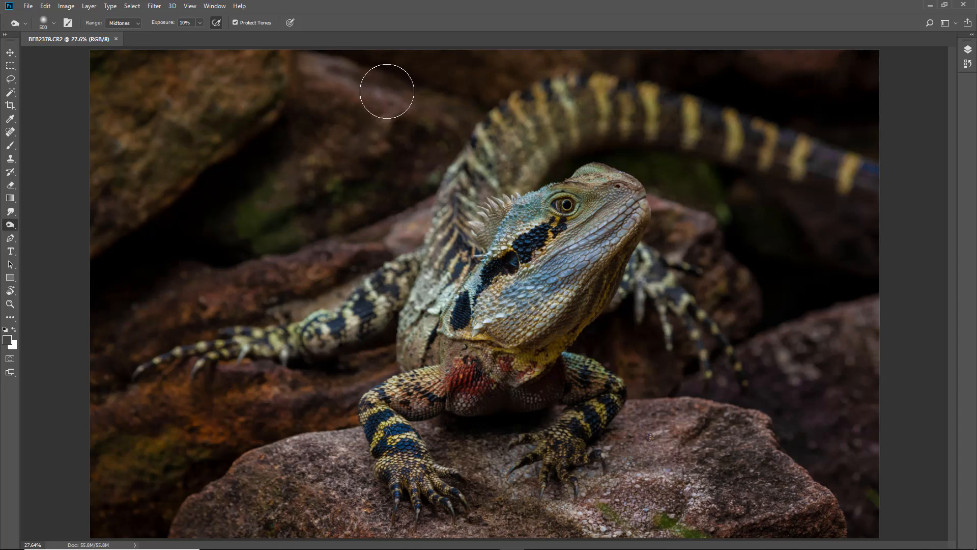
{"action": "mouse_move", "coordinate": [285, 65]}
{"action": "left_mouse_down"}
{"action": "mouse_move", "coordinate": [393, 99]}
{"action": "mouse_move", "coordinate": [434, 133]}
{"action": "left_mouse_up"}
{"action": "mouse_move", "coordinate": [473, 65]}
{"action": "left_mouse_down"}
{"action": "mouse_move", "coordinate": [620, 54]}
{"action": "mouse_move", "coordinate": [470, 70]}
{"action": "mouse_move", "coordinate": [723, 155]}
{"action": "mouse_move", "coordinate": [832, 161]}
{"action": "mouse_move", "coordinate": [866, 135]}
{"action": "mouse_move", "coordinate": [835, 210]}
{"action": "mouse_move", "coordinate": [872, 155]}
{"action": "mouse_move", "coordinate": [864, 140]}
{"action": "mouse_move", "coordinate": [855, 192]}
{"action": "mouse_move", "coordinate": [872, 191]}
{"action": "mouse_move", "coordinate": [850, 241]}
{"action": "mouse_move", "coordinate": [669, 142]}
{"action": "mouse_move", "coordinate": [817, 71]}
{"action": "mouse_move", "coordinate": [727, 67]}
{"action": "mouse_move", "coordinate": [872, 56]}
{"action": "mouse_move", "coordinate": [747, 58]}
{"action": "mouse_move", "coordinate": [878, 70]}
{"action": "mouse_move", "coordinate": [761, 308]}
{"action": "mouse_move", "coordinate": [892, 306]}
{"action": "mouse_move", "coordinate": [785, 336]}
{"action": "mouse_move", "coordinate": [735, 364]}
{"action": "mouse_move", "coordinate": [784, 382]}
{"action": "mouse_move", "coordinate": [854, 367]}
{"action": "mouse_move", "coordinate": [887, 397]}
{"action": "mouse_move", "coordinate": [790, 506]}
{"action": "mouse_move", "coordinate": [825, 513]}
{"action": "mouse_move", "coordinate": [515, 516]}
{"action": "mouse_move", "coordinate": [587, 519]}
{"action": "mouse_move", "coordinate": [625, 478]}
{"action": "mouse_move", "coordinate": [712, 490]}
{"action": "mouse_move", "coordinate": [716, 524]}
{"action": "mouse_move", "coordinate": [554, 512]}
{"action": "mouse_move", "coordinate": [498, 535]}
{"action": "mouse_move", "coordinate": [510, 536]}
{"action": "mouse_move", "coordinate": [580, 520]}
{"action": "mouse_move", "coordinate": [262, 525]}
{"action": "mouse_move", "coordinate": [331, 518]}
{"action": "mouse_move", "coordinate": [321, 500]}
{"action": "mouse_move", "coordinate": [345, 460]}
{"action": "mouse_move", "coordinate": [268, 453]}
{"action": "mouse_move", "coordinate": [229, 473]}
{"action": "mouse_move", "coordinate": [279, 539]}
{"action": "mouse_move", "coordinate": [773, 521]}
{"action": "left_mouse_up"}
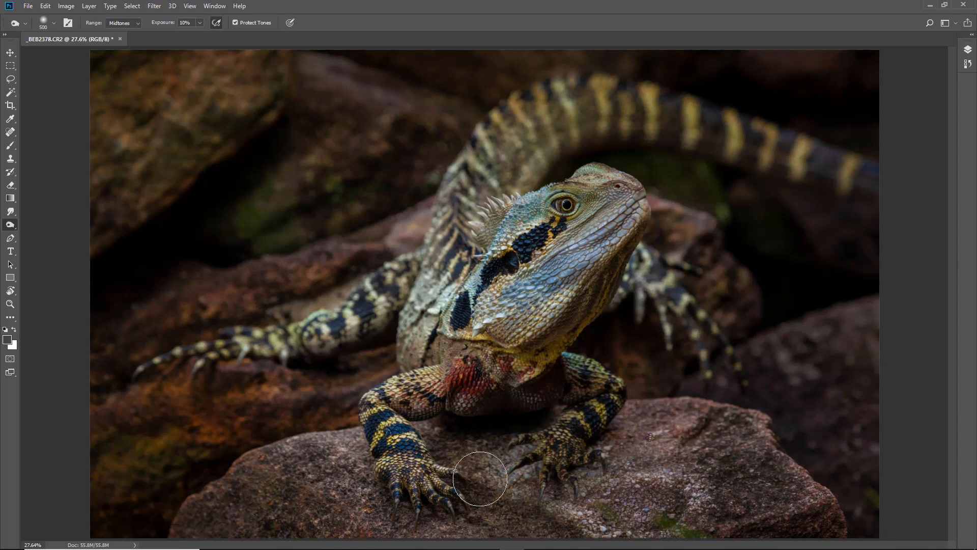
{"action": "mouse_move", "coordinate": [364, 234]}
{"action": "left_mouse_down"}
{"action": "mouse_move", "coordinate": [359, 248]}
{"action": "mouse_move", "coordinate": [421, 228]}
{"action": "left_mouse_up"}
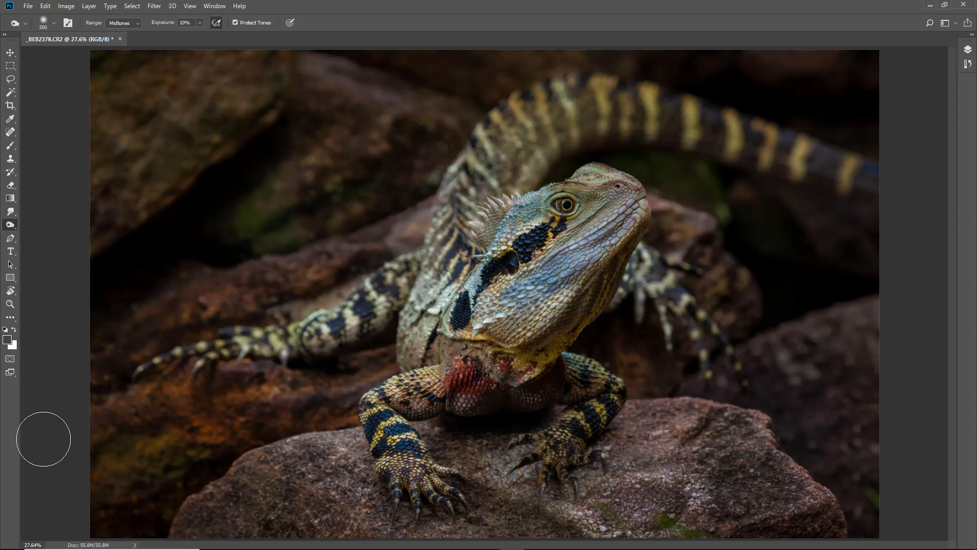
{"action": "left_click", "coordinate": [12, 54]}
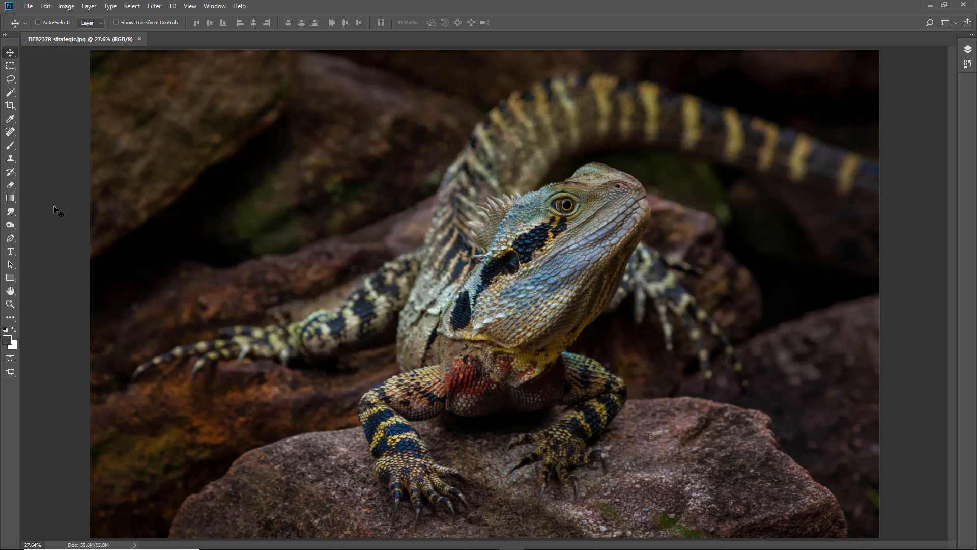
Burn the lizard's upper leg in _BEB2378_strategic.jpg with the range set to Highlights, and reduce the brush size to 250
{"action": "left_click", "coordinate": [14, 231]}
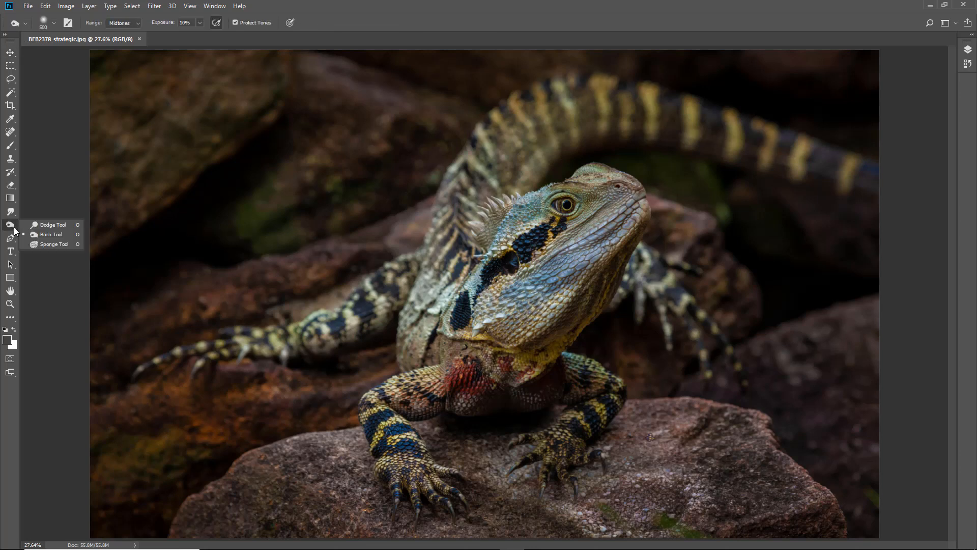
{"action": "left_click", "coordinate": [39, 236]}
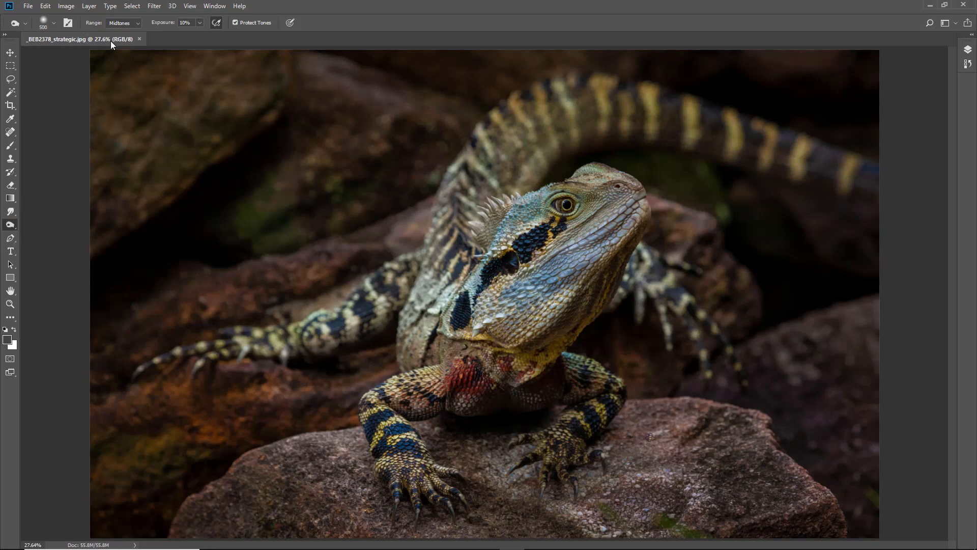
{"action": "left_click", "coordinate": [138, 23]}
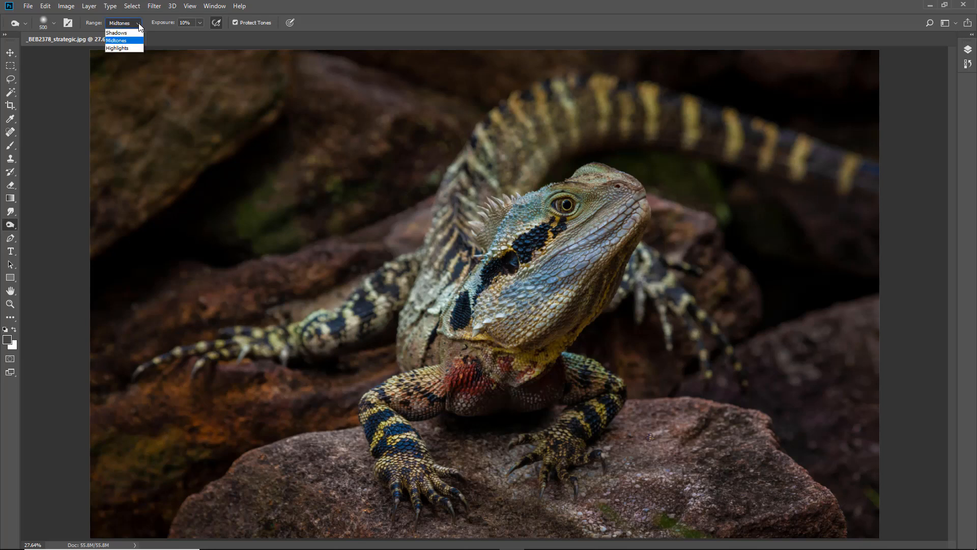
{"action": "left_click", "coordinate": [122, 48]}
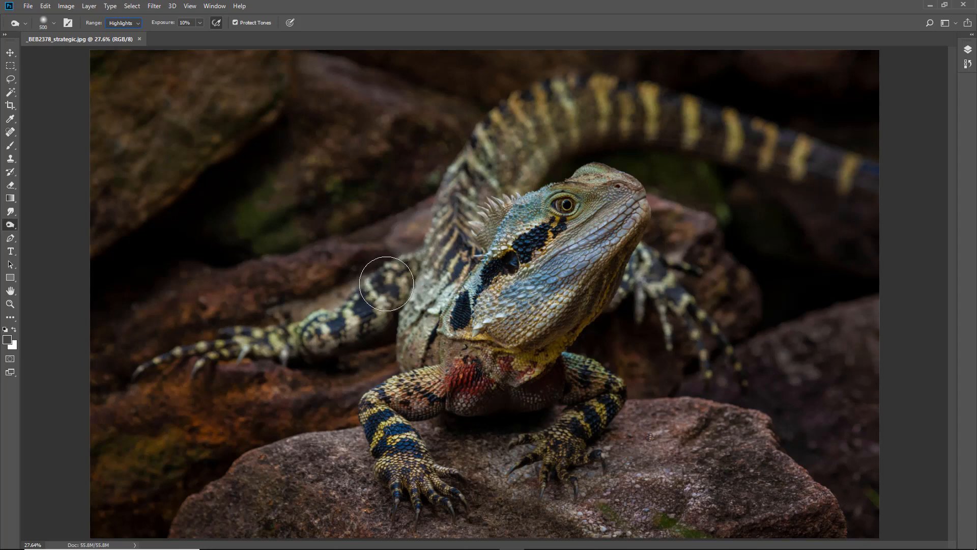
{"action": "left_click", "coordinate": [387, 292]}
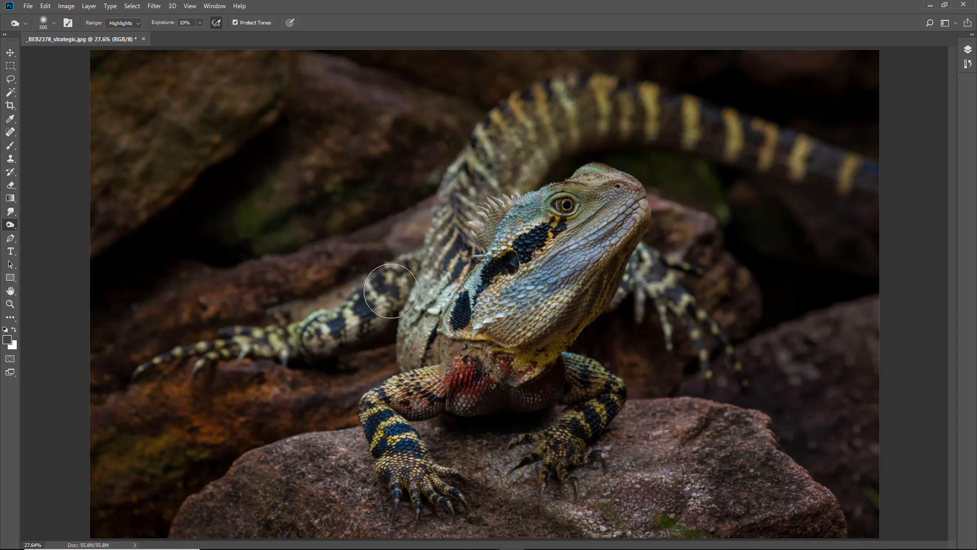
{"action": "key", "text": "bracketleft"}
{"action": "key", "text": "bracketleft"}
{"action": "key", "text": "bracketleft"}
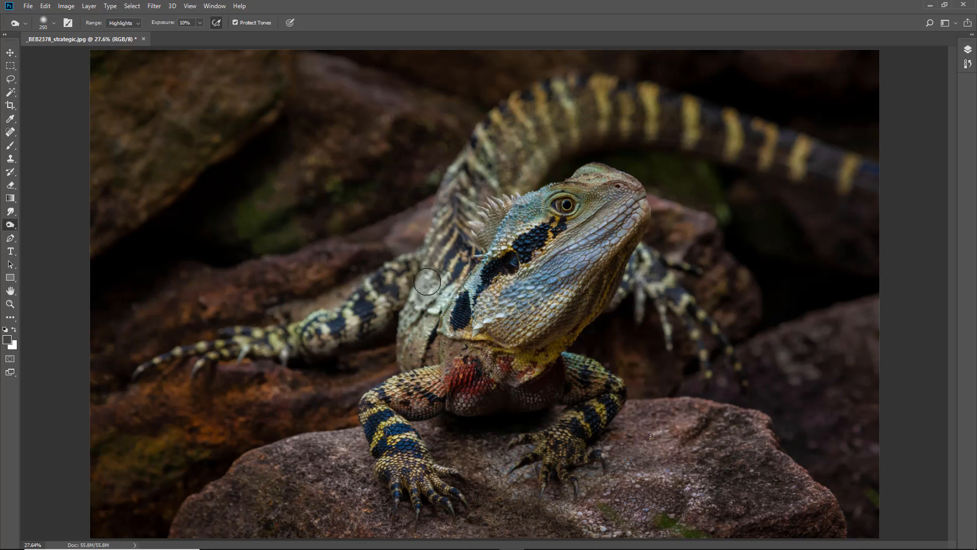